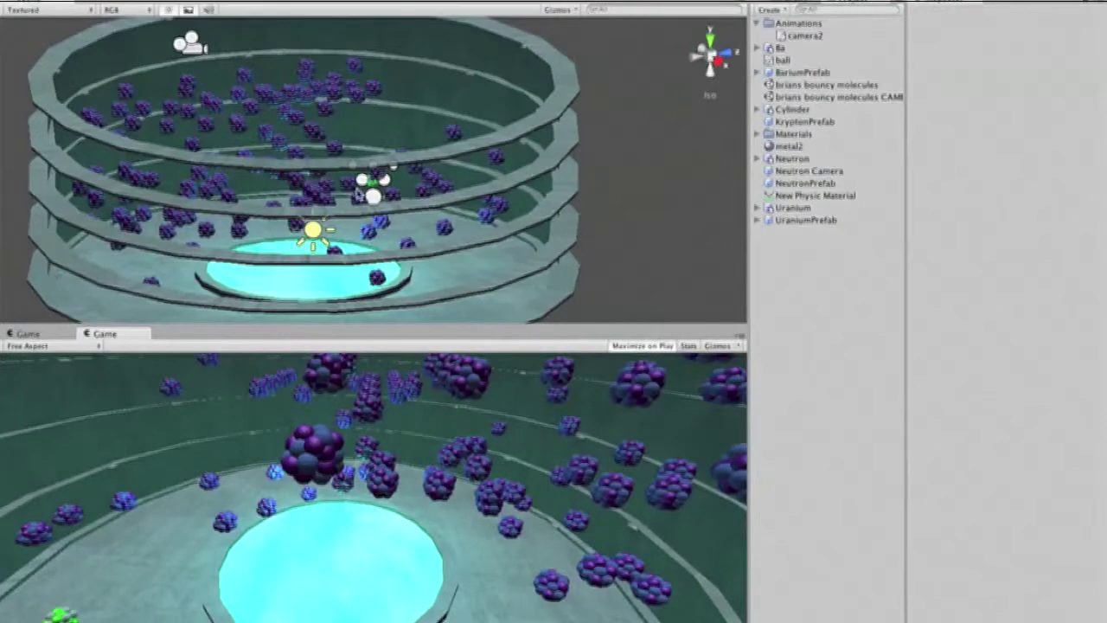
Step: Zoom and orbit the Scene view around the reactor rings
scroll(358, 194, "up", 3)
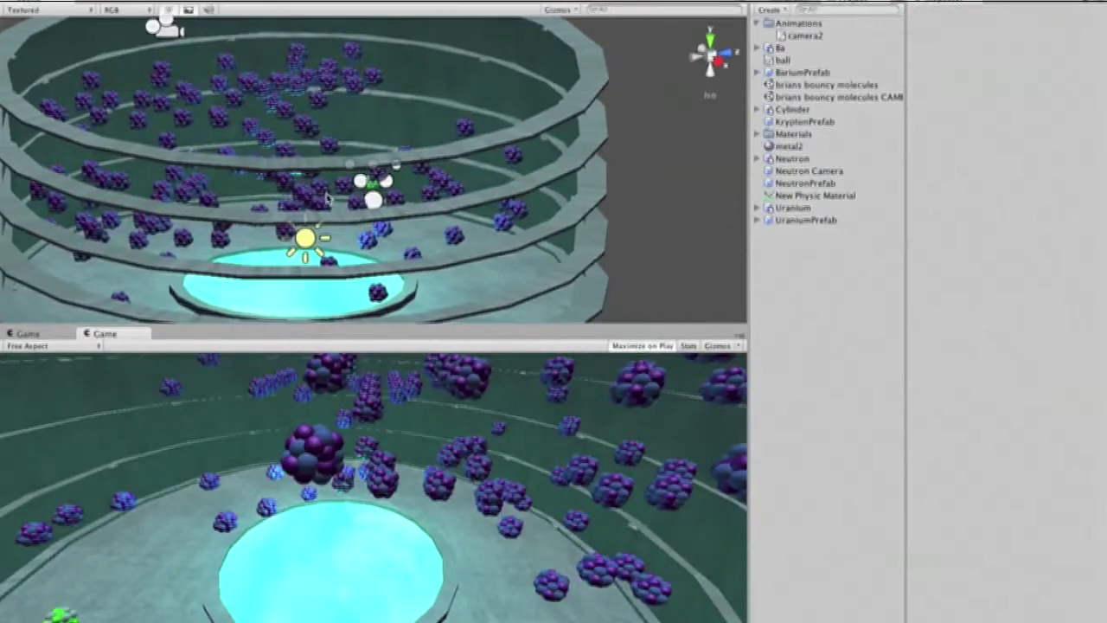
scroll(329, 199, "down", 2)
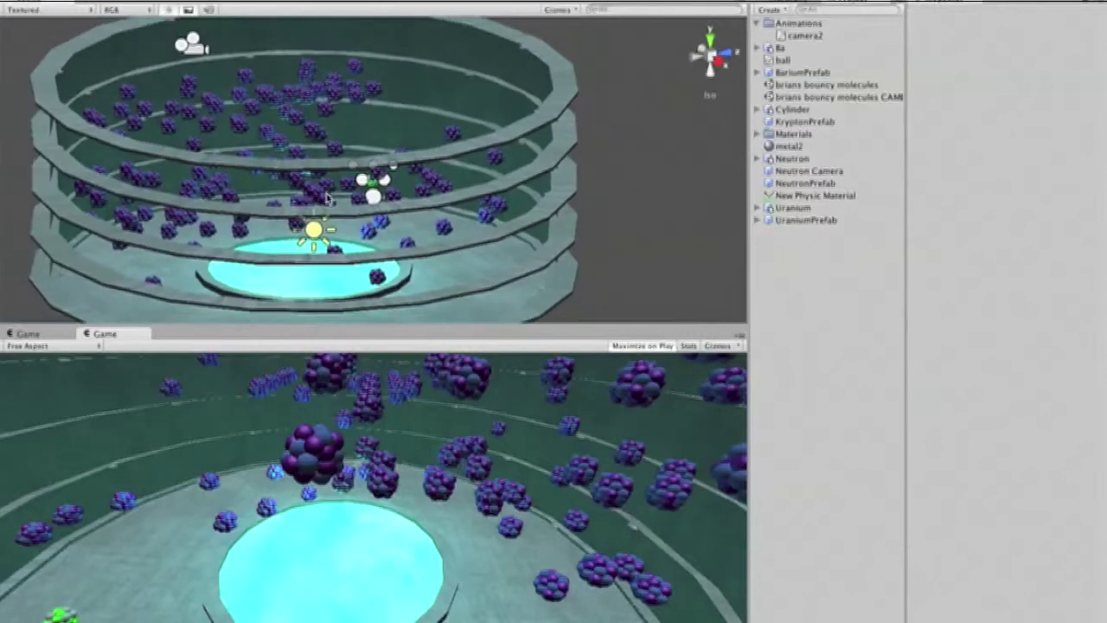
mouse_move(329, 199)
left_mouse_down("alt")
mouse_move(339, 164)
mouse_move(375, 129)
mouse_move(341, 173)
mouse_move(336, 221)
mouse_move(328, 196)
mouse_move(318, 201)
mouse_move(340, 202)
left_mouse_up("alt")
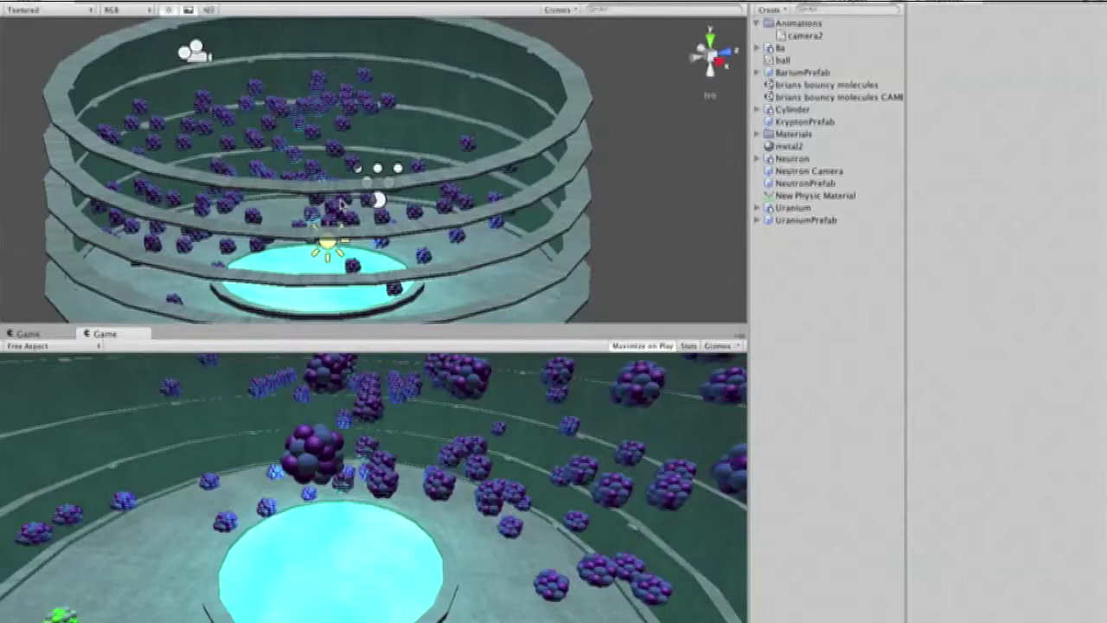
scroll(340, 202, "up", 6)
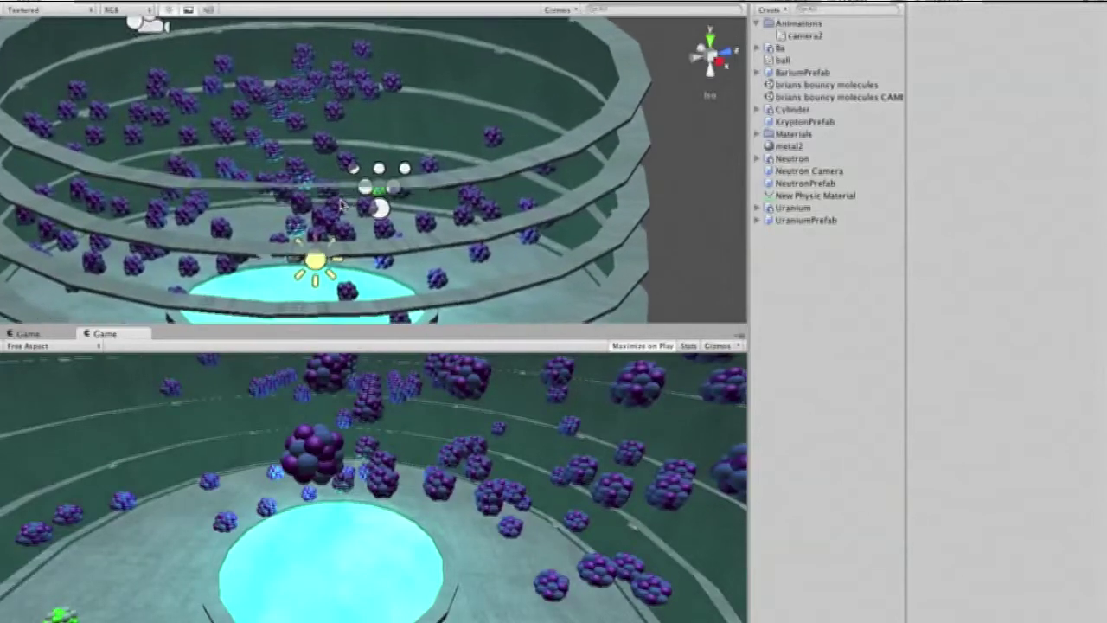
scroll(340, 202, "up", 3)
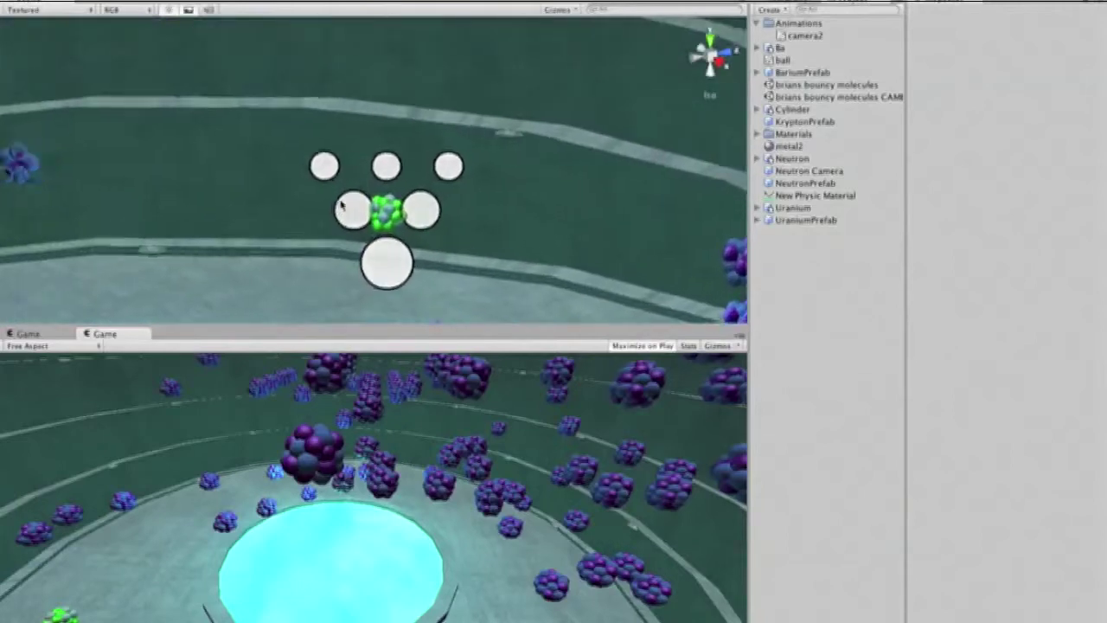
scroll(342, 203, "down", 8)
scroll(341, 203, "up", 4)
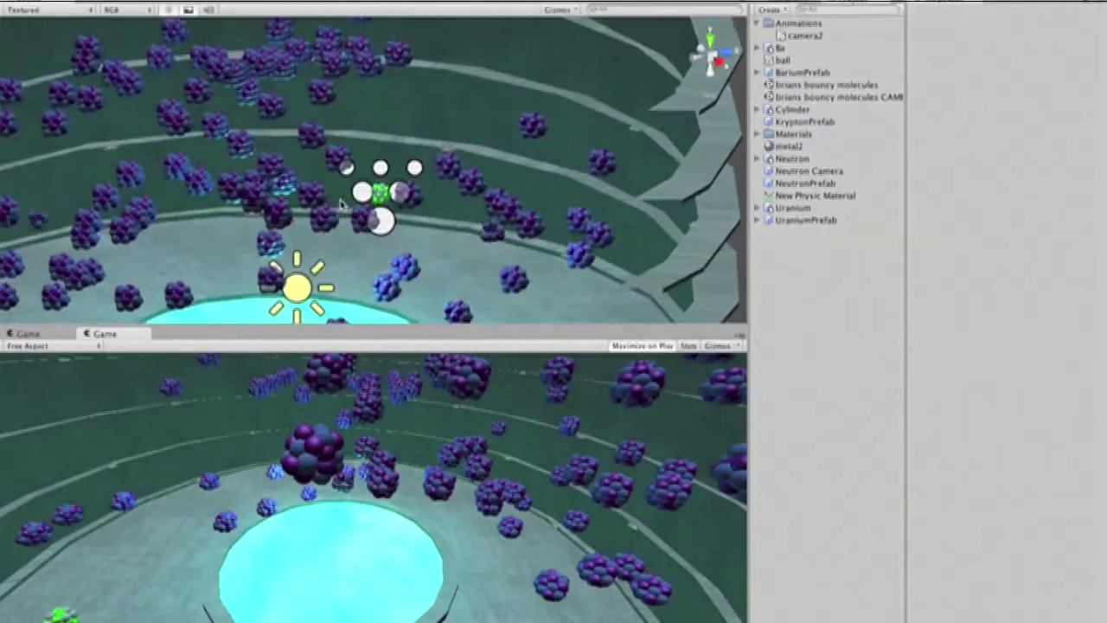
scroll(342, 203, "down", 3)
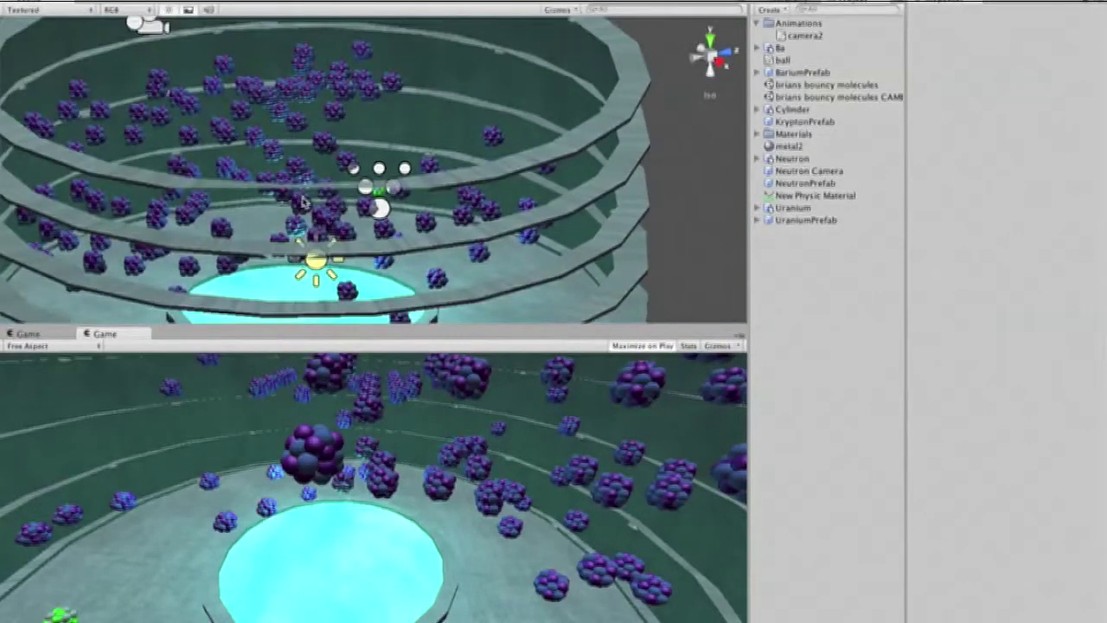
Step: Select a uranium atom in the reactor and frame it in a level view
left_click(302, 205)
key("f")
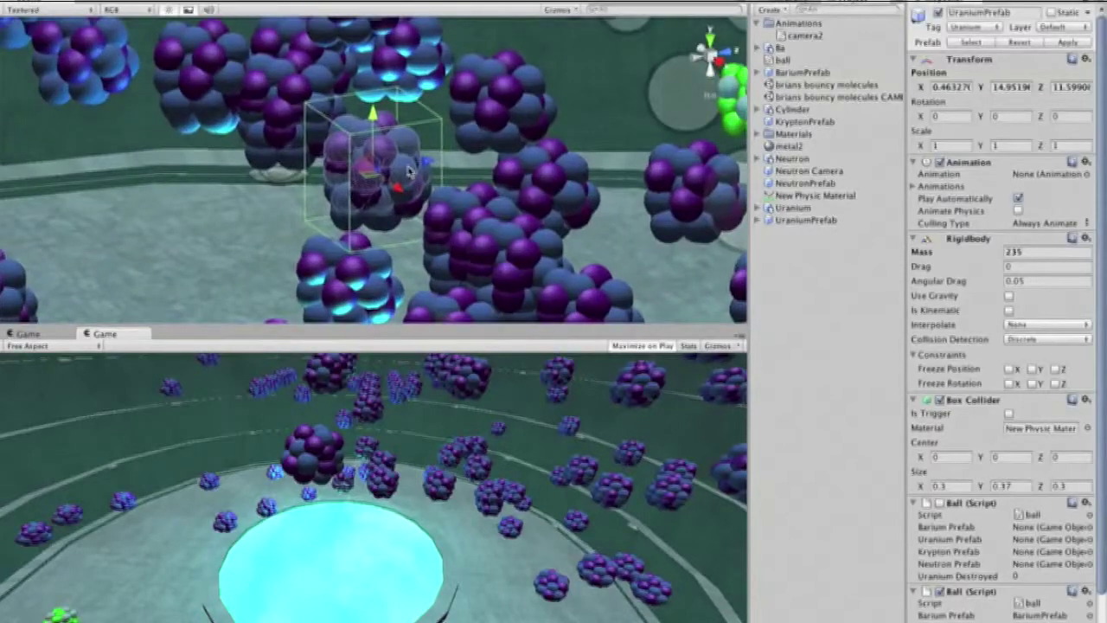
left_click_drag(456, 167, 395, 173, "alt")
scroll(396, 173, "up", 3)
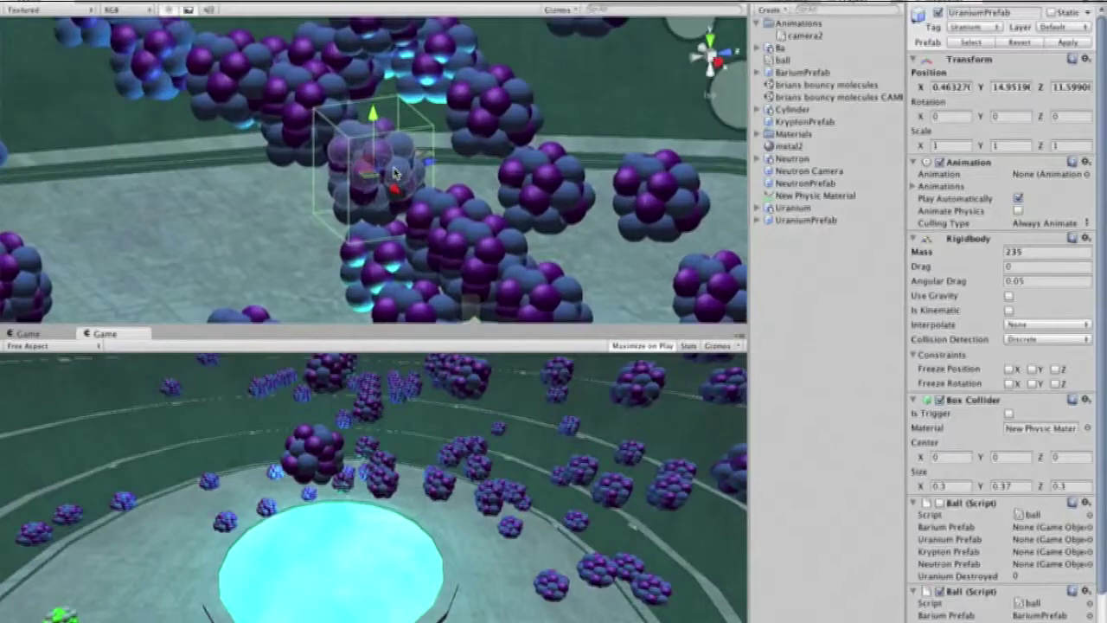
scroll(600, 111, "down", 5)
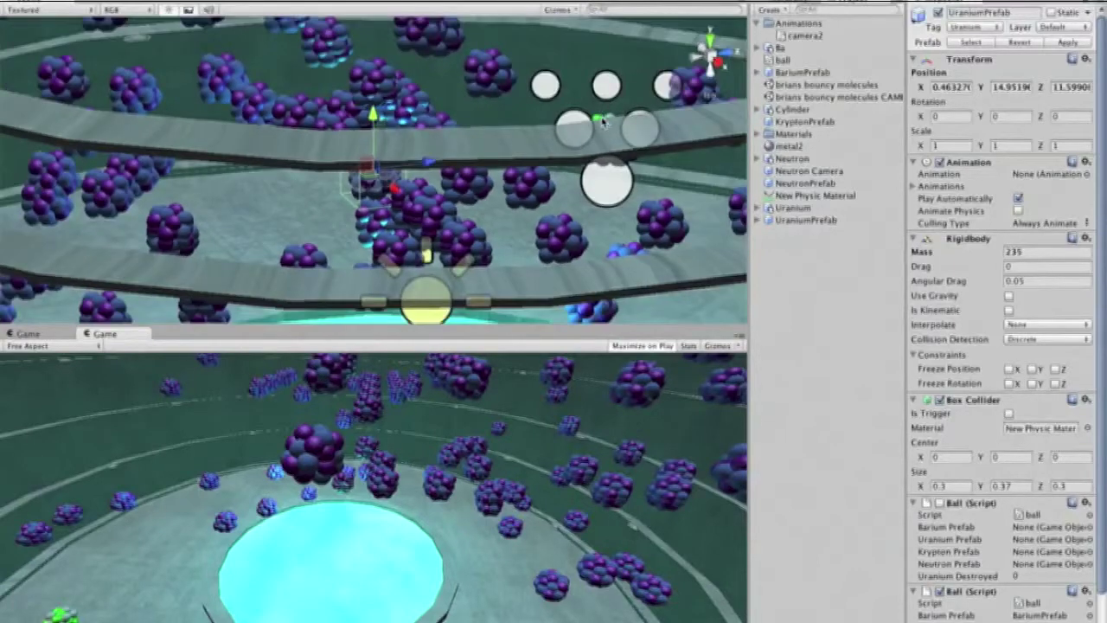
Step: Select a barium atom, compare it with its child cylinder, and frame and orbit around it
left_click(604, 121)
key("f")
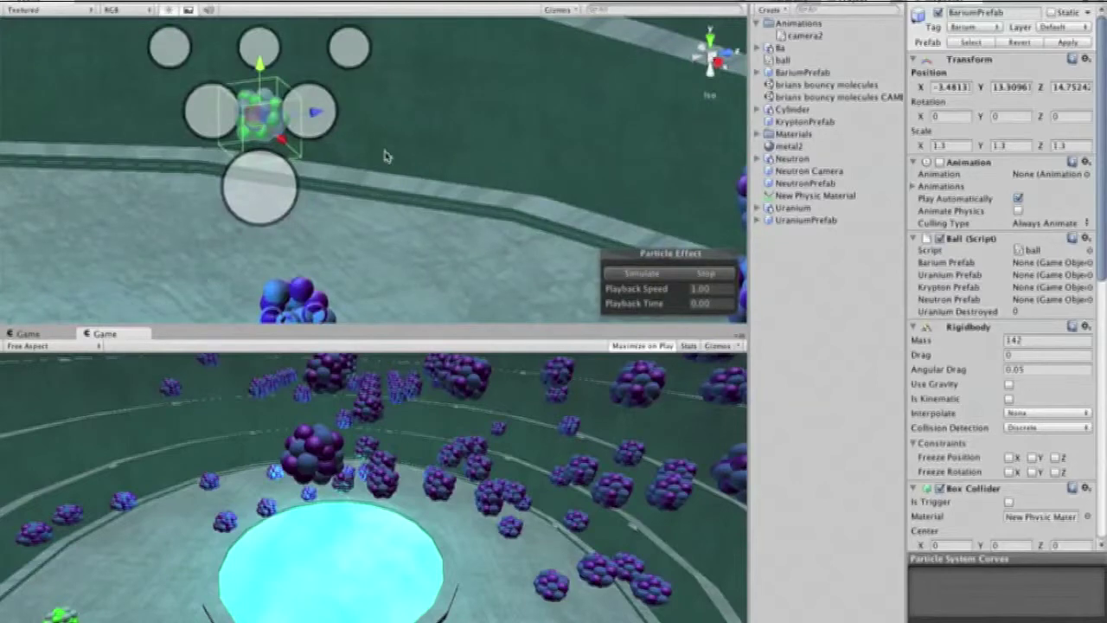
left_click(282, 127)
left_click(263, 128)
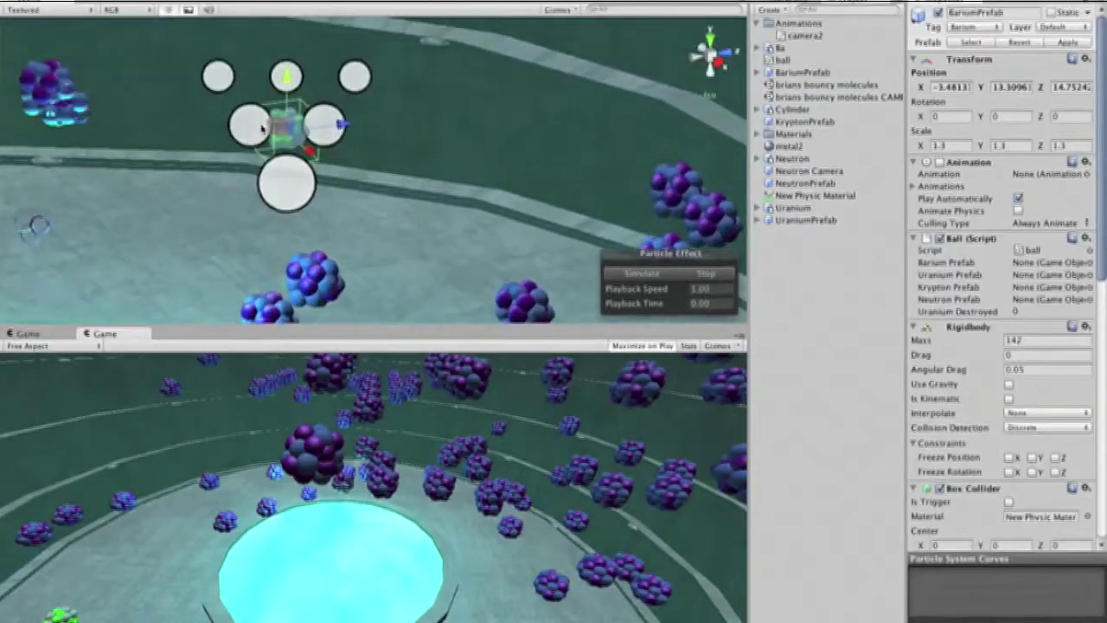
left_click(264, 130)
left_click(282, 125)
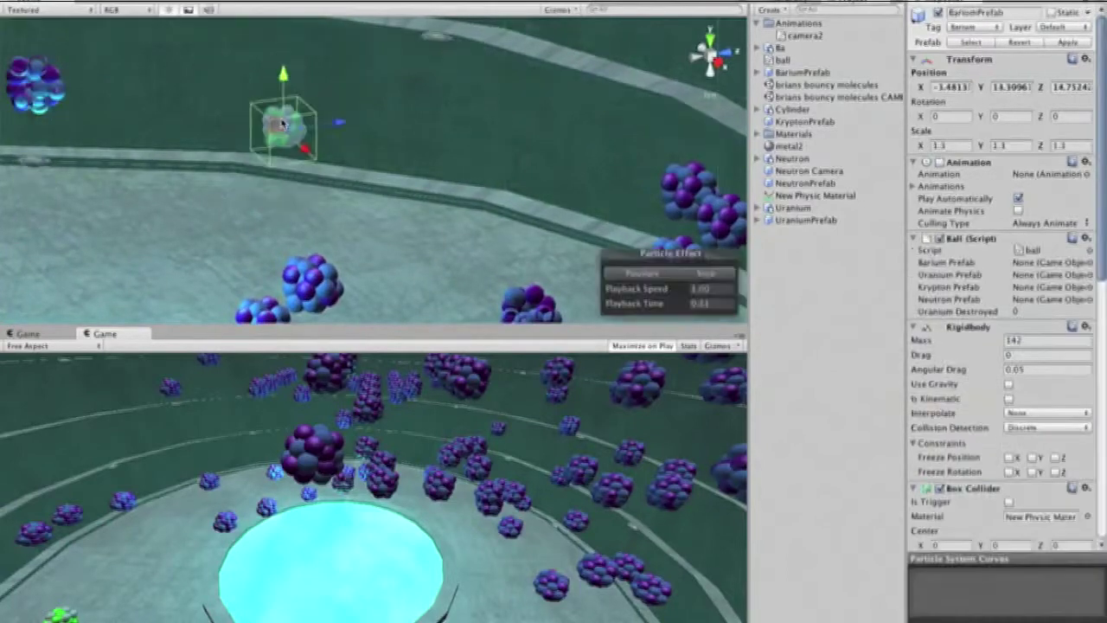
key("f")
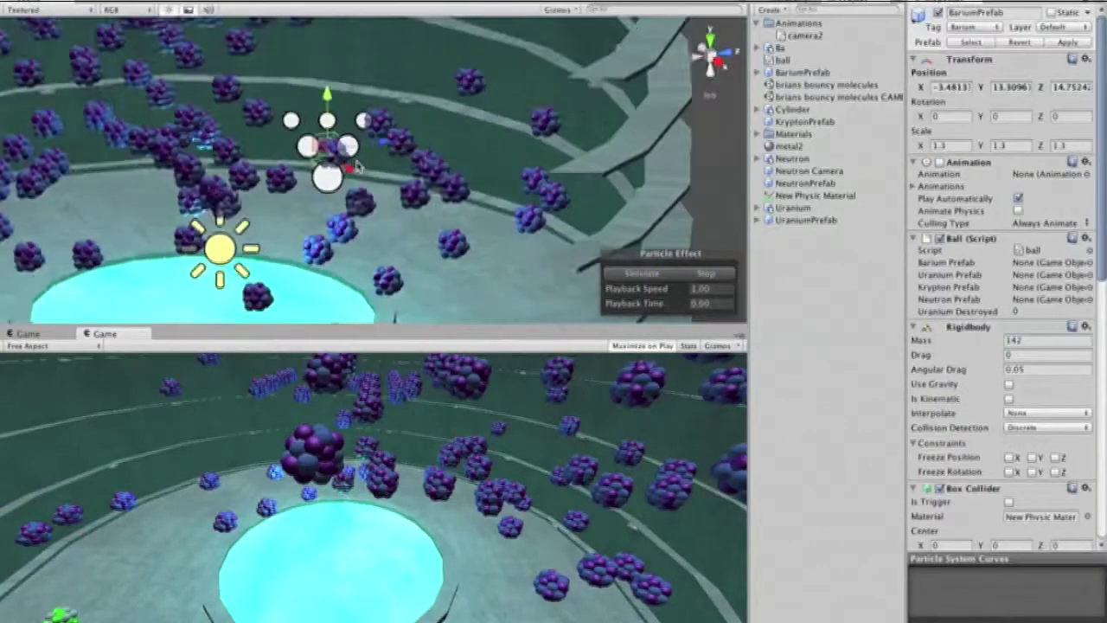
left_click_drag(251, 208, 225, 214, "alt")
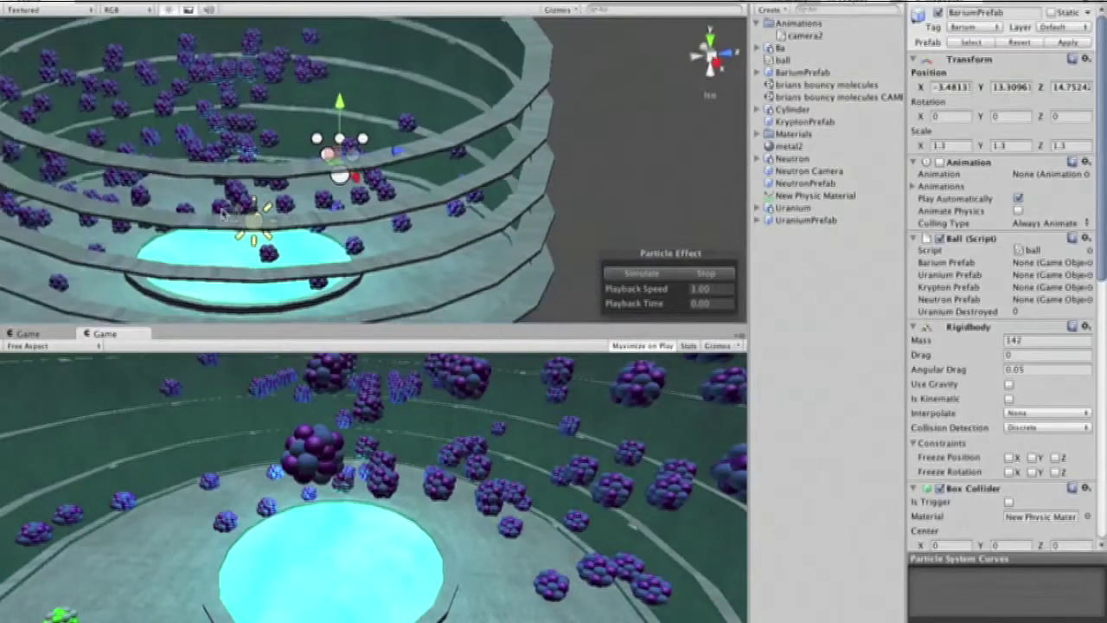
Step: Check UraniumPrefab, NeutronPrefab, KryptonPrefab and BariumPrefab in the Inspector, ending on BariumPrefab
left_click(805, 220)
scroll(1020, 286, "down", 3)
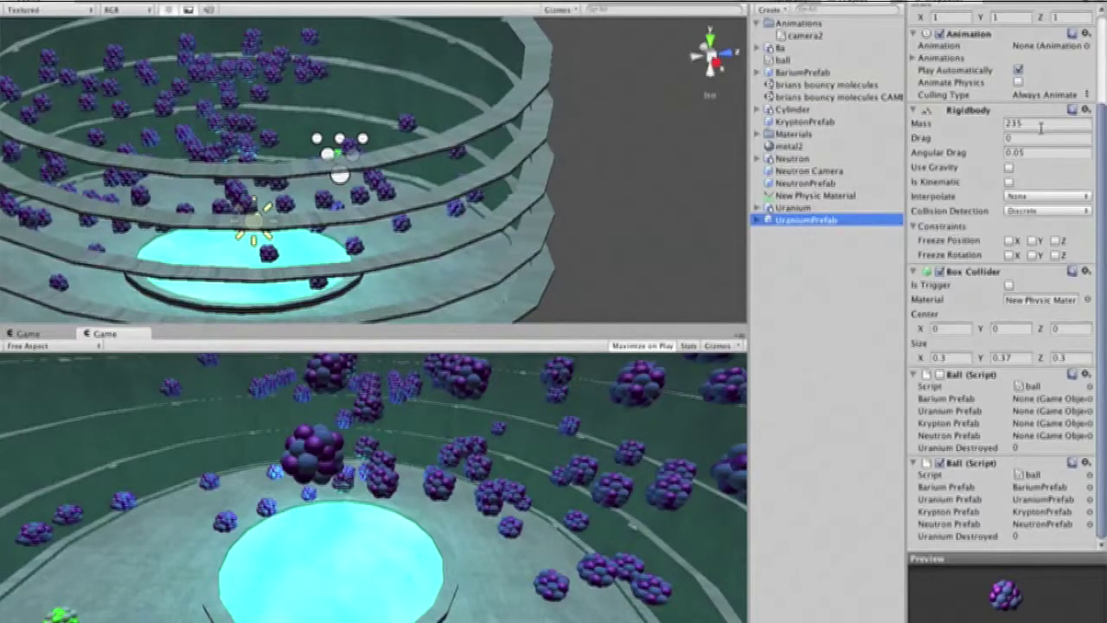
left_click(803, 183)
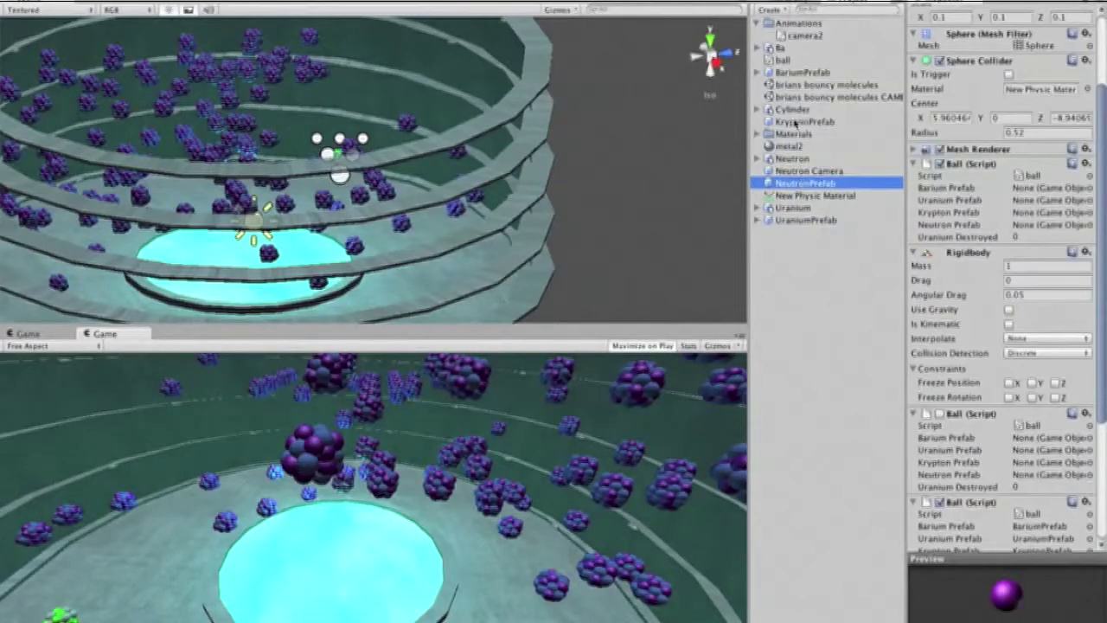
left_click(798, 122)
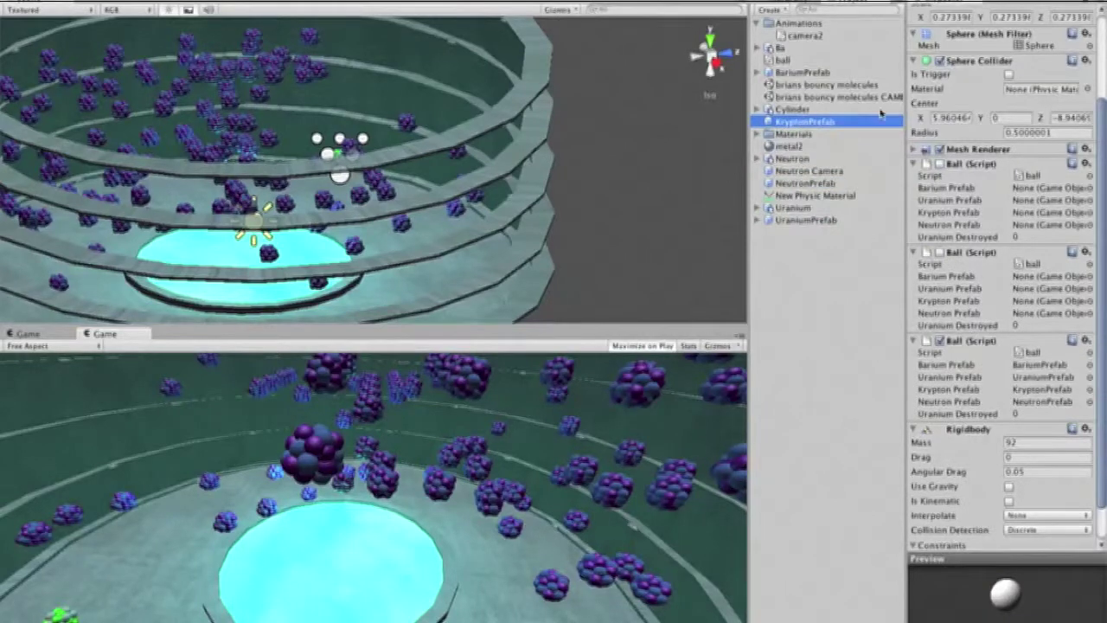
left_click(803, 73)
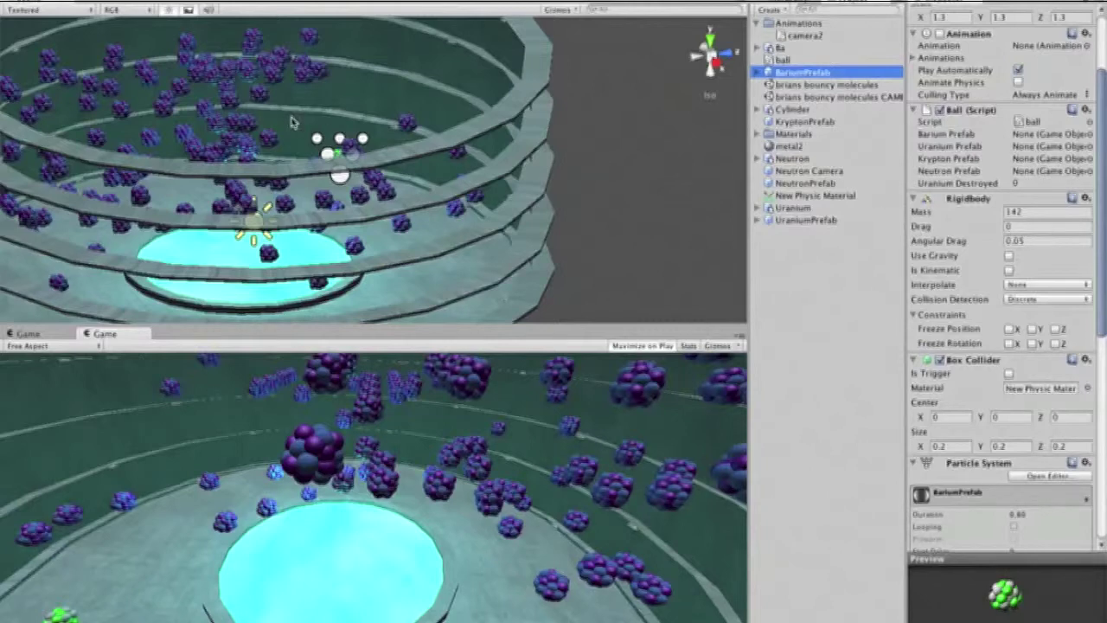
scroll(292, 123, "down", 2)
scroll(293, 123, "down", 2)
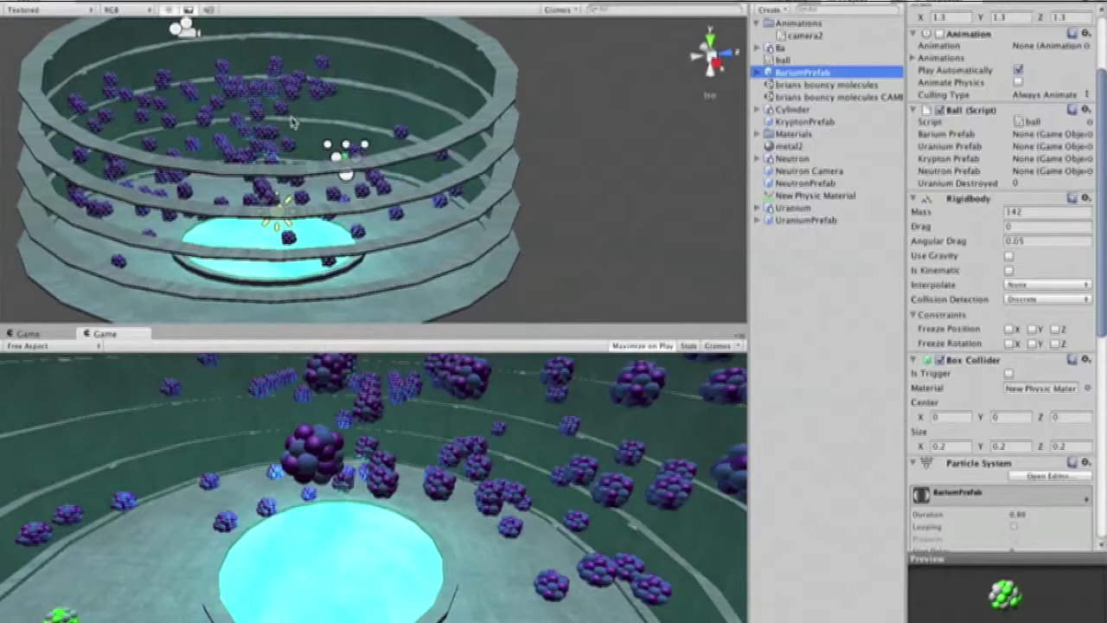
scroll(292, 123, "up", 5)
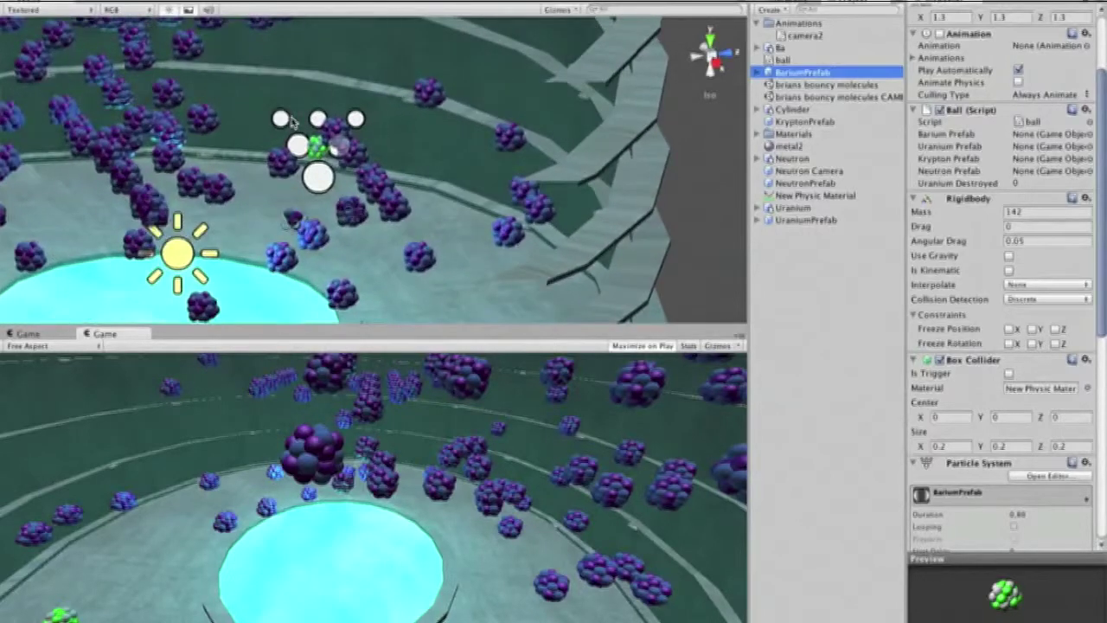
scroll(293, 122, "up", 3)
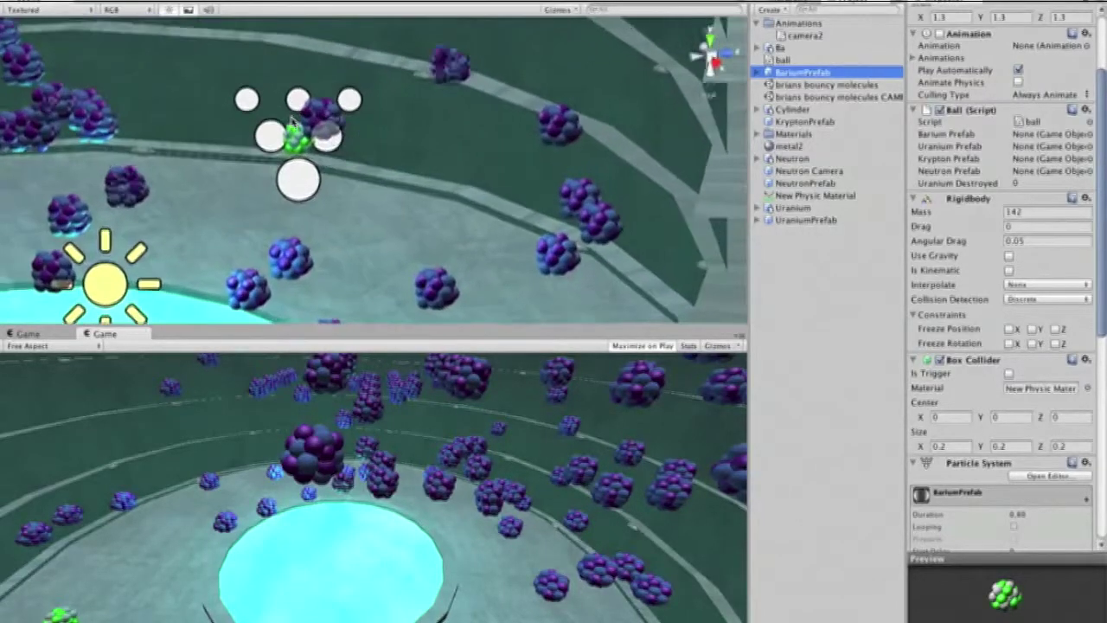
scroll(293, 123, "down", 3)
scroll(292, 123, "down", 4)
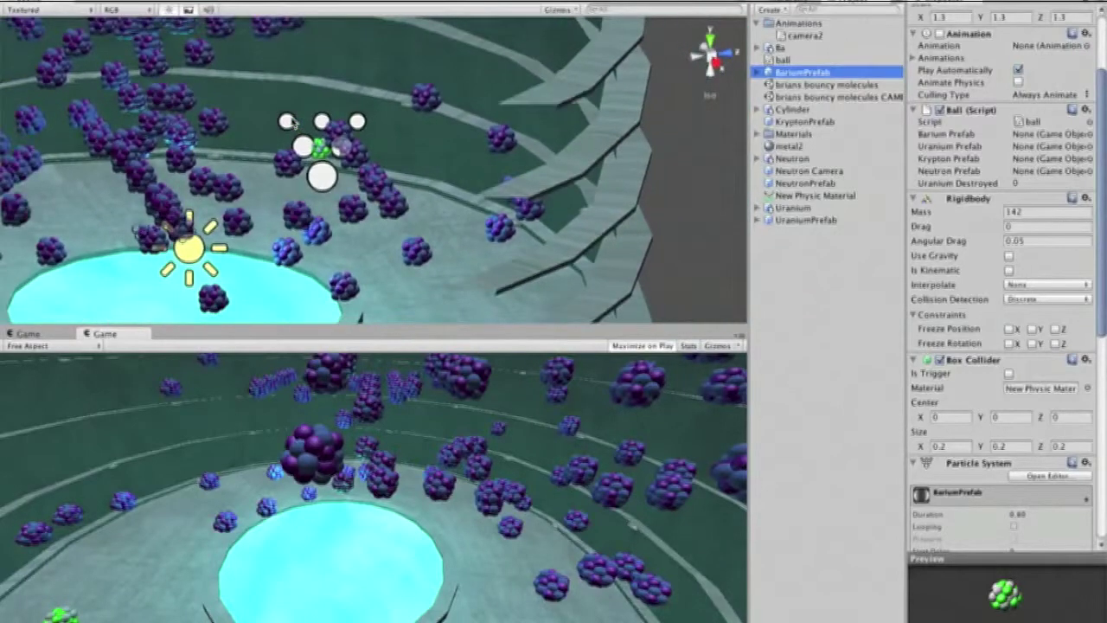
scroll(292, 122, "down", 3)
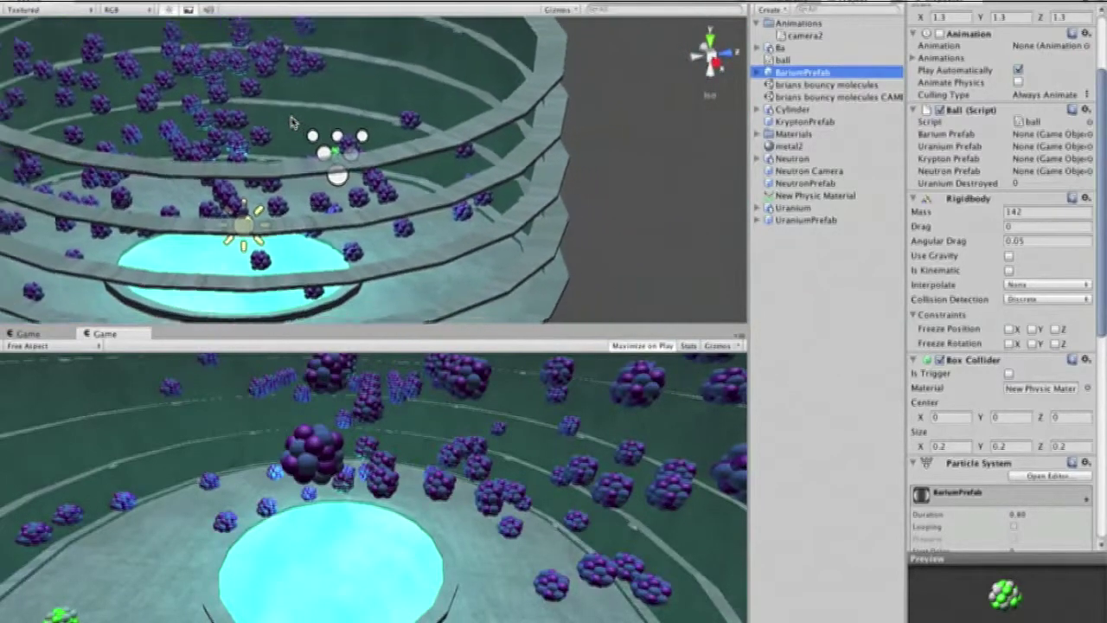
scroll(292, 122, "up", 5)
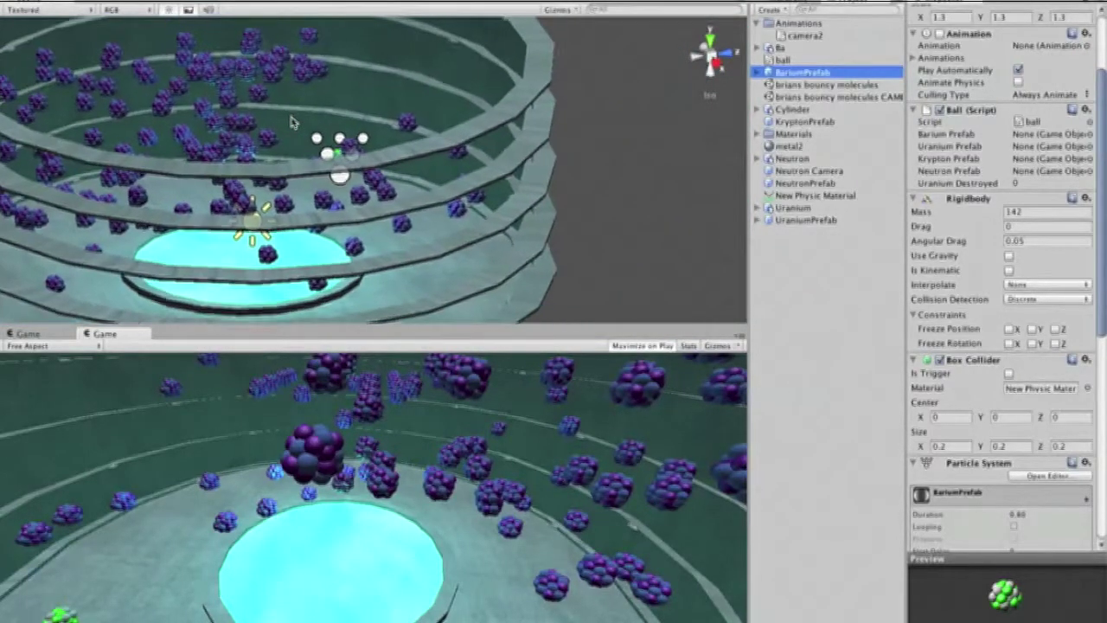
left_click_drag(291, 121, 299, 223, "alt")
scroll(356, 126, "down", 4)
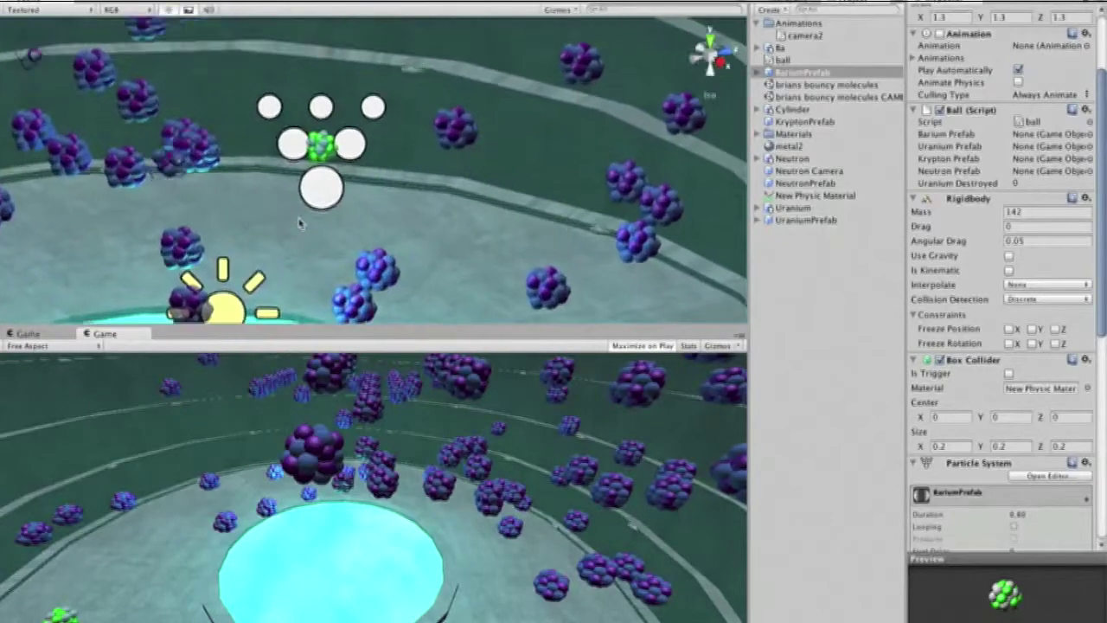